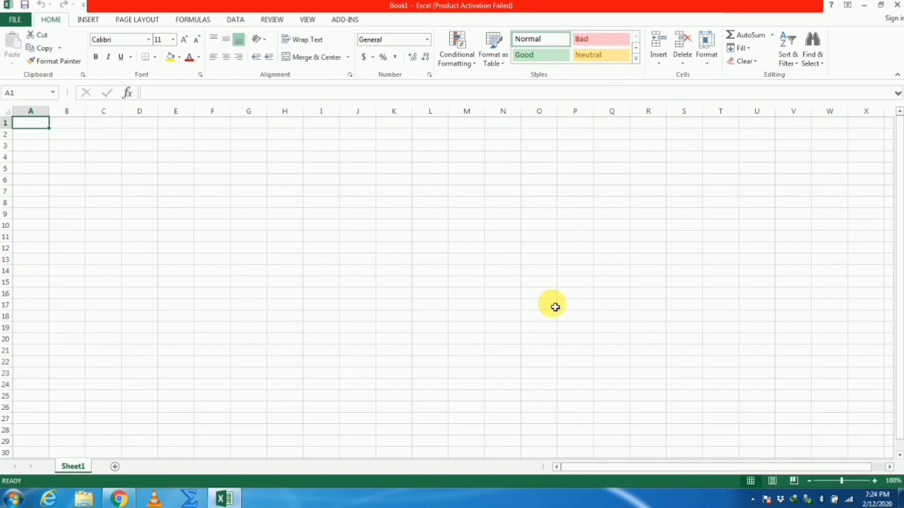
Enter the heading "time" in B2 and the years 1990 and 1991 in the two cells below it.
left_click(73, 139)
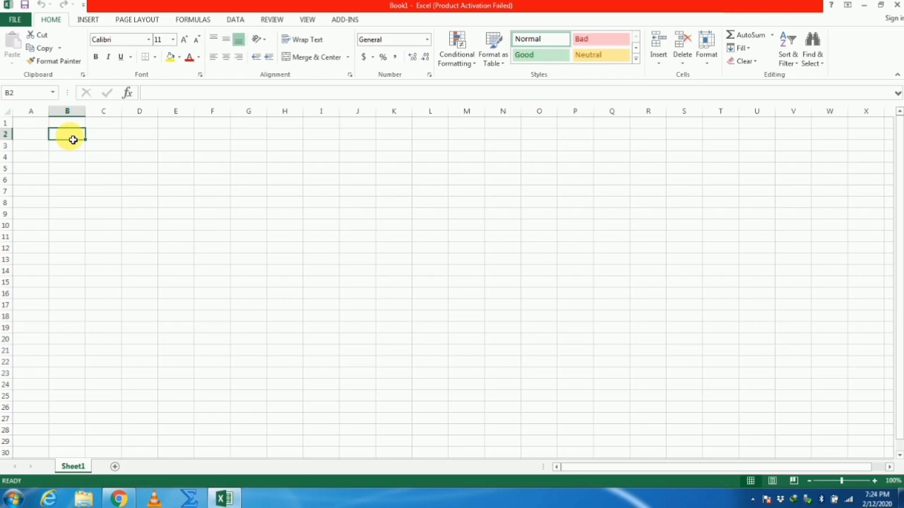
type("ti")
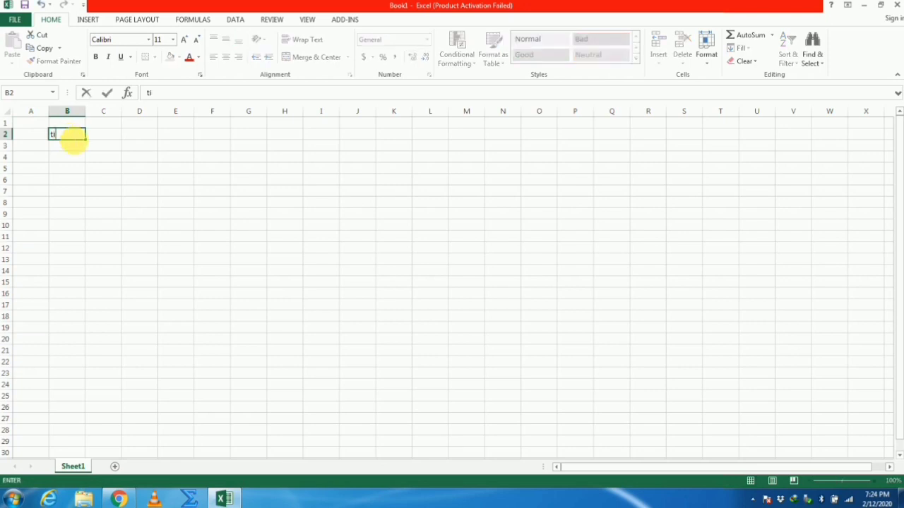
type("me")
key("Return")
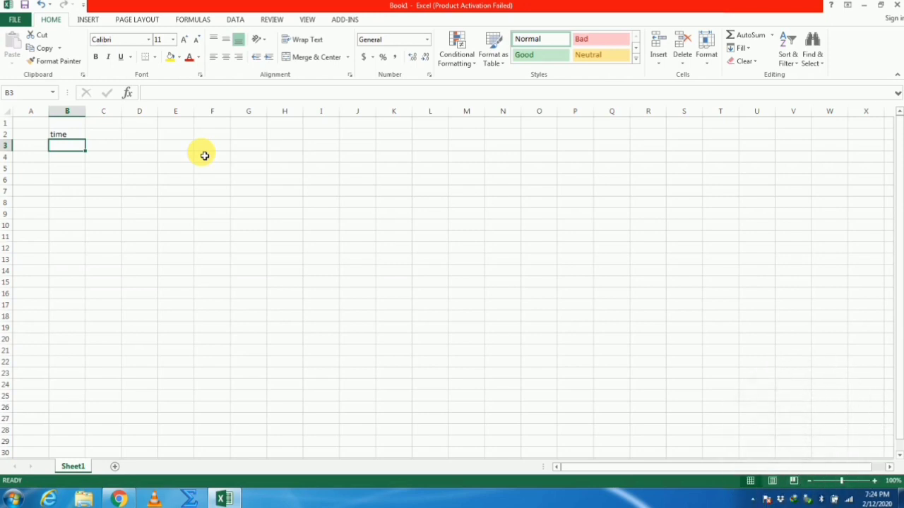
type("1990")
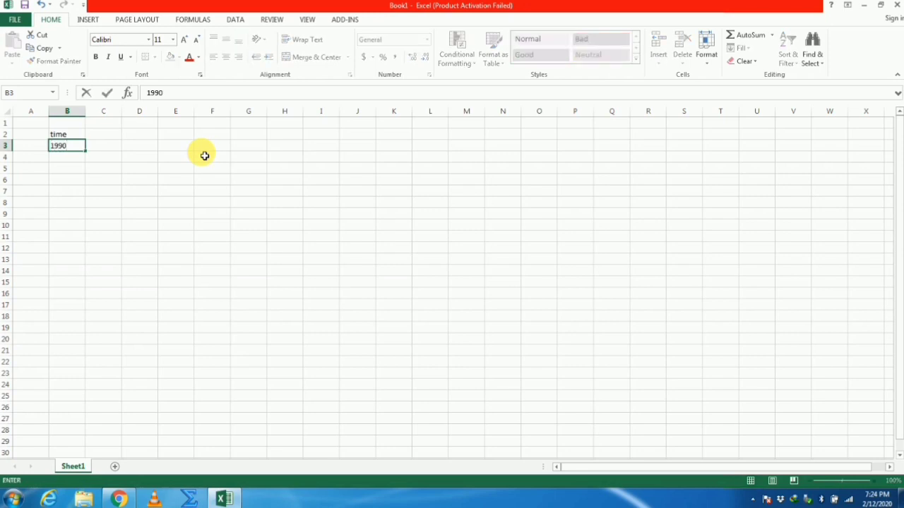
key("Return")
type("1991")
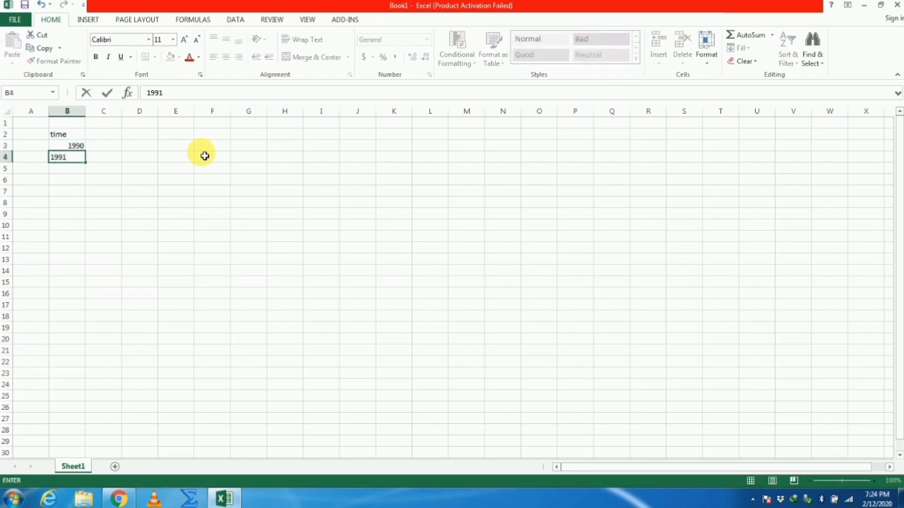
key("Return")
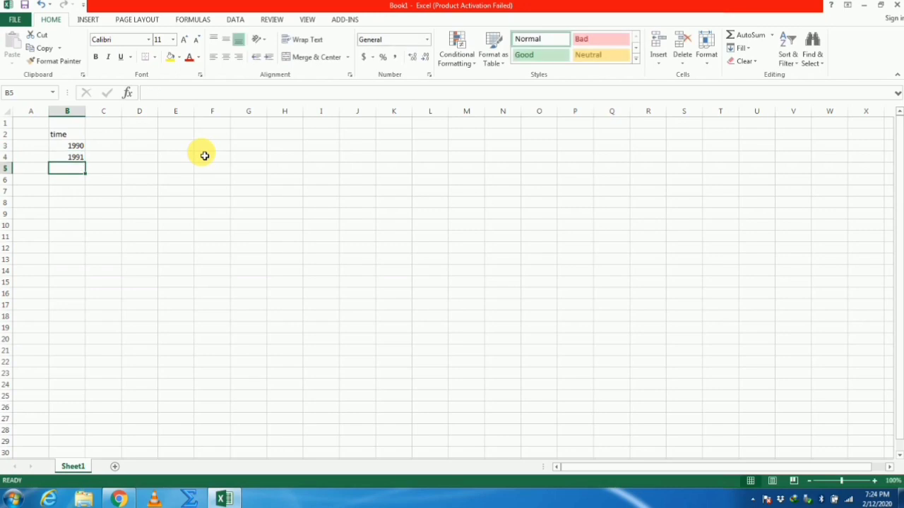
Enter 1991 in B4 and 1992 in B5, and extend the yearly series from B3 down to 2015 in B28.
left_click(80, 146)
left_click_drag(85, 151, 86, 391)
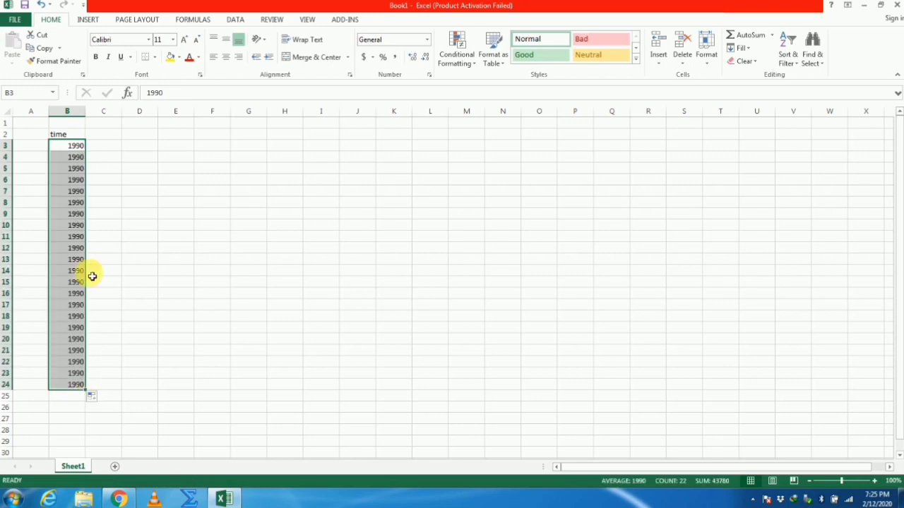
left_click(72, 162)
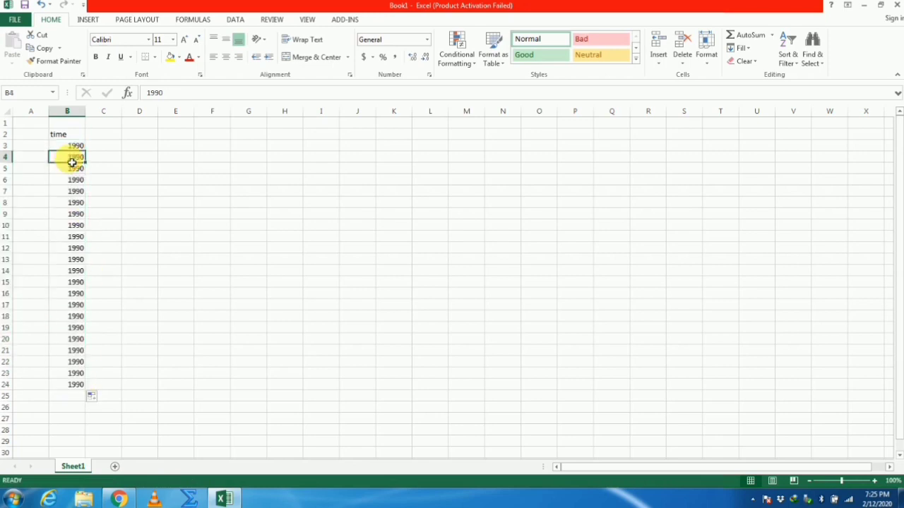
type("1991")
key("Return")
type("1992")
key("Return")
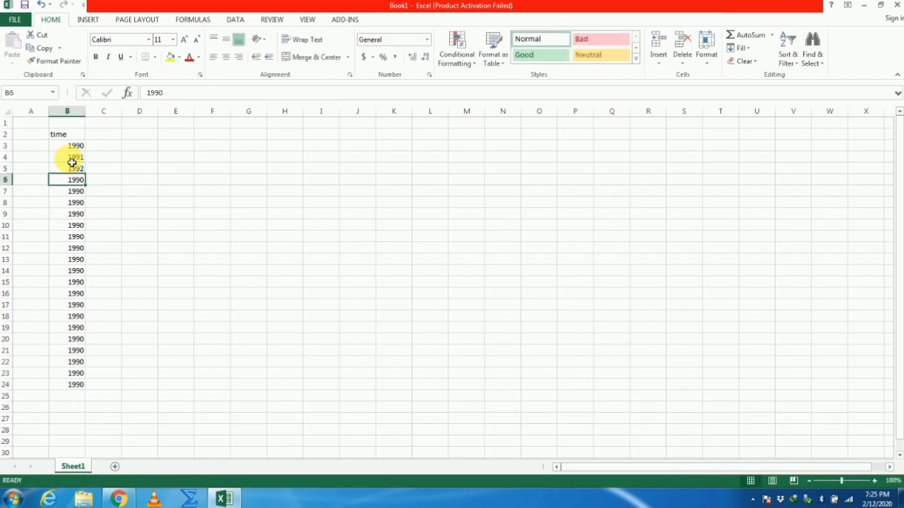
left_click_drag(78, 147, 82, 439)
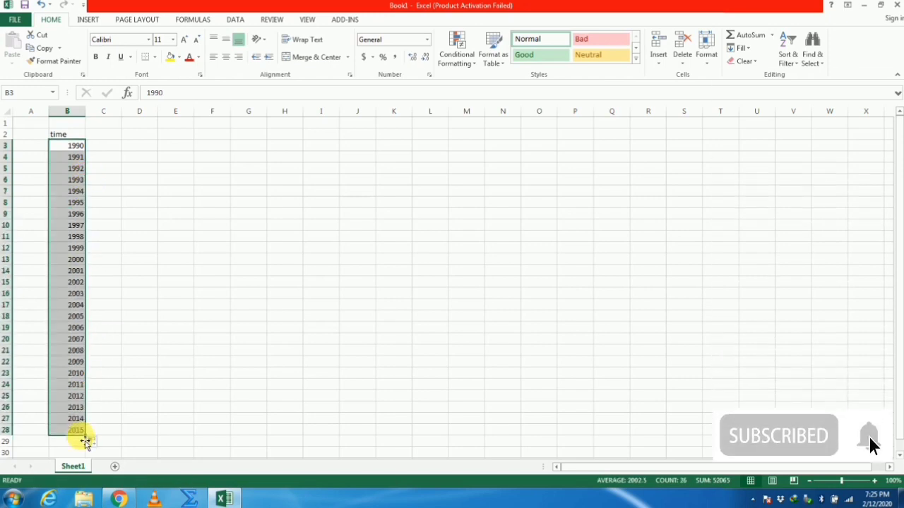
Enter the heading "variable" in C2 and fill C3:C28 with the formula =RAND().
left_click(111, 136)
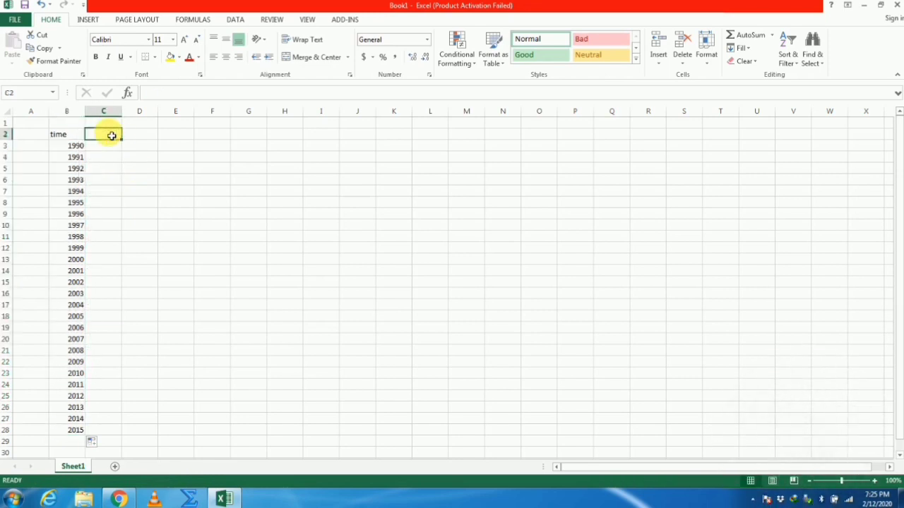
type("variable")
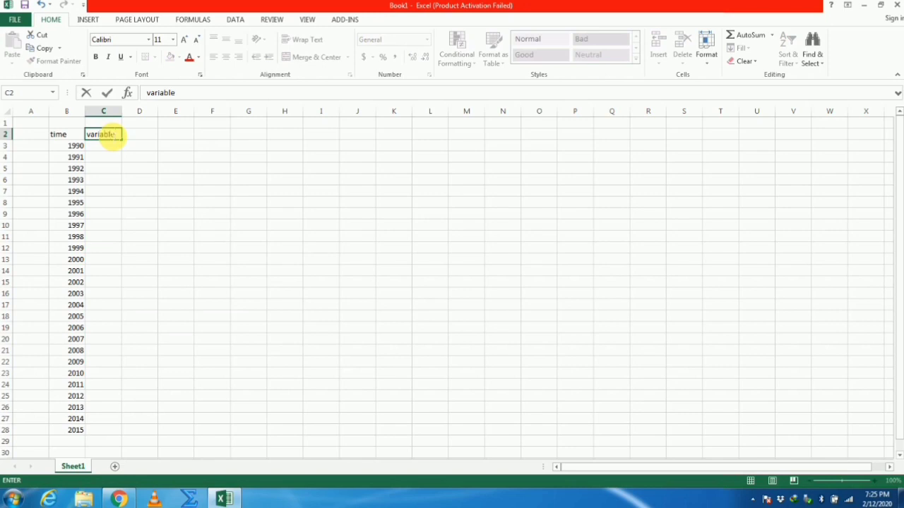
key("Return")
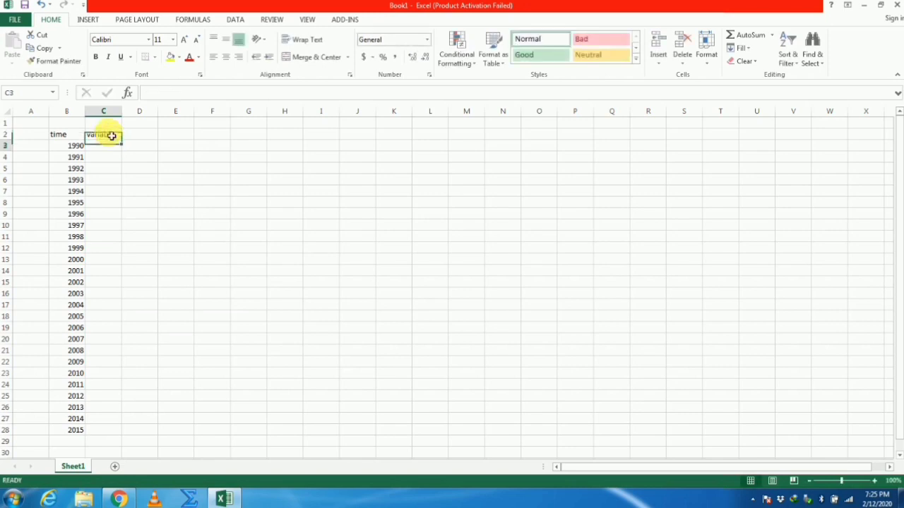
type("=ran")
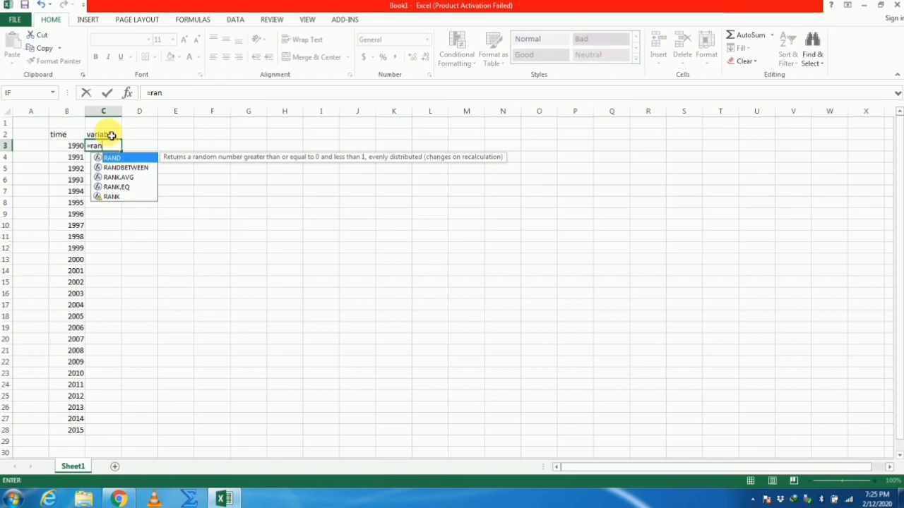
type("d()")
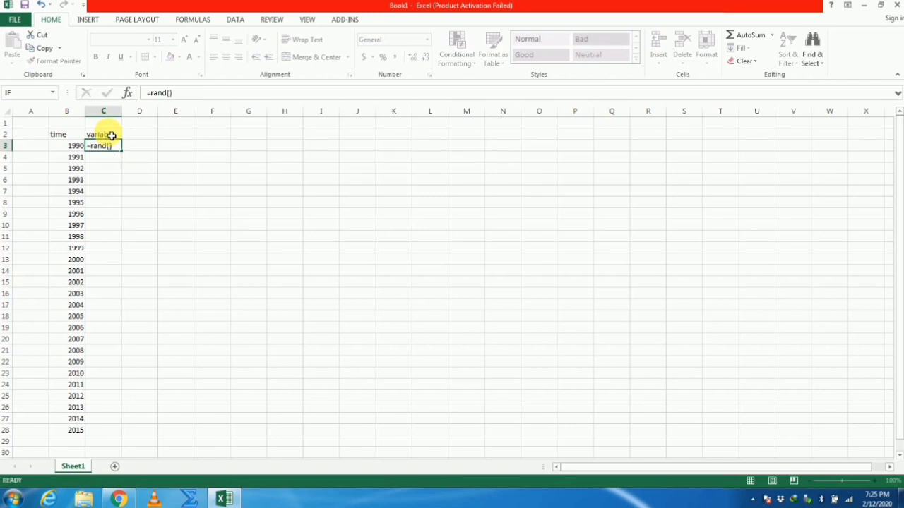
key("Return")
left_click(109, 145)
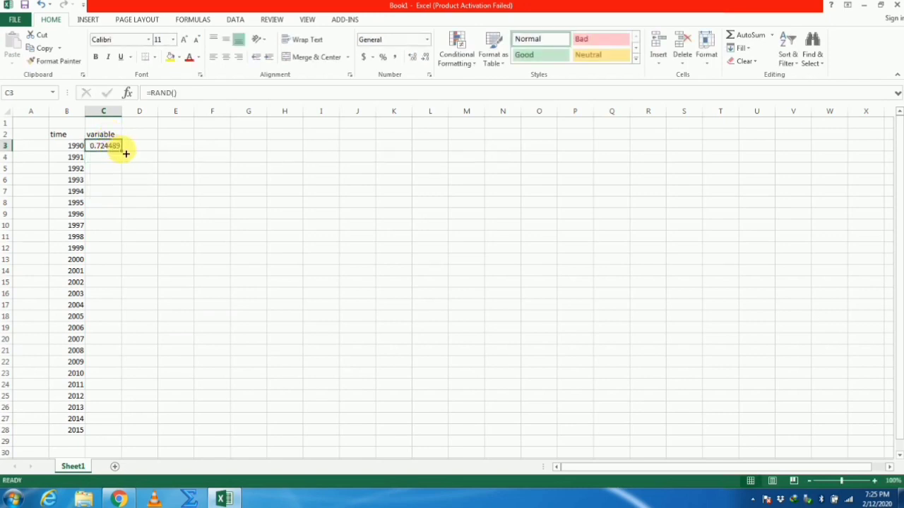
left_click_drag(126, 153, 105, 432)
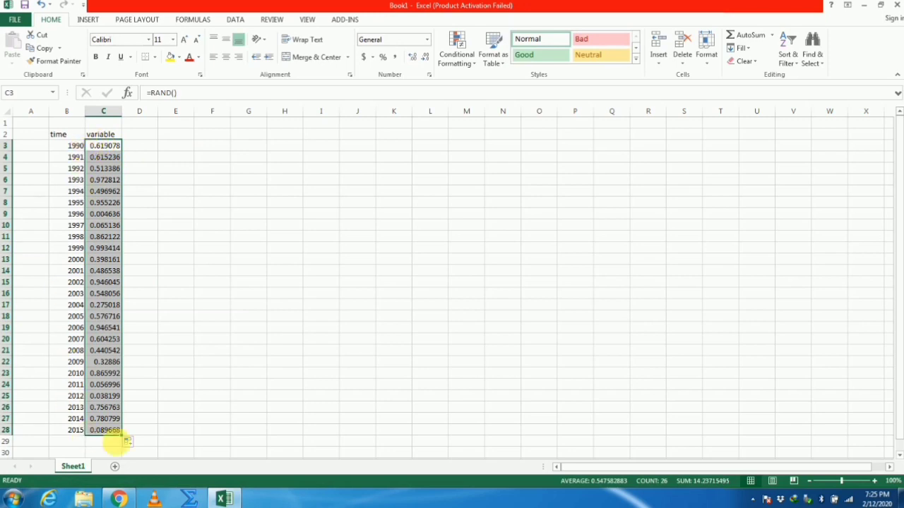
Launch EViews 9 from the desktop and start creating a new workfile.
left_click(899, 498)
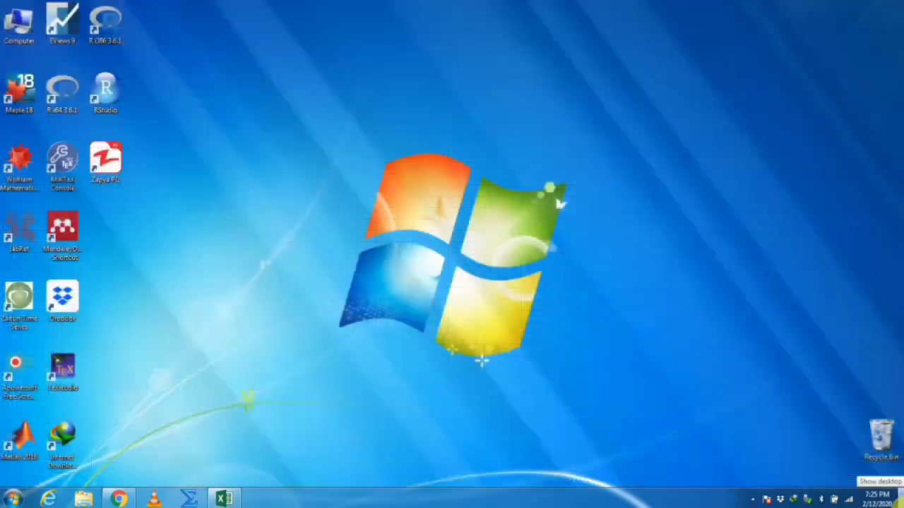
left_click(81, 17)
double_click(82, 17)
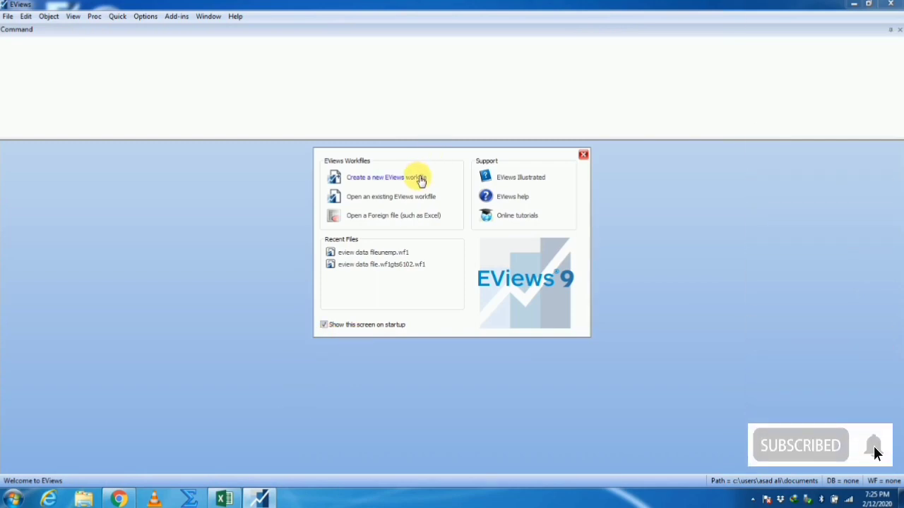
left_click(416, 178)
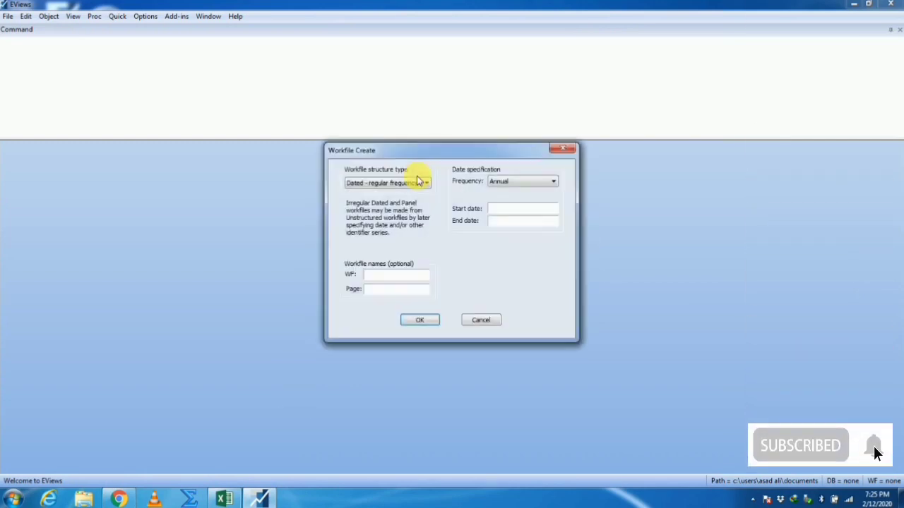
Create a dated, regular-frequency workfile with annual data from 1990 to 2015, and dismiss the licence update prompt.
left_click(418, 185)
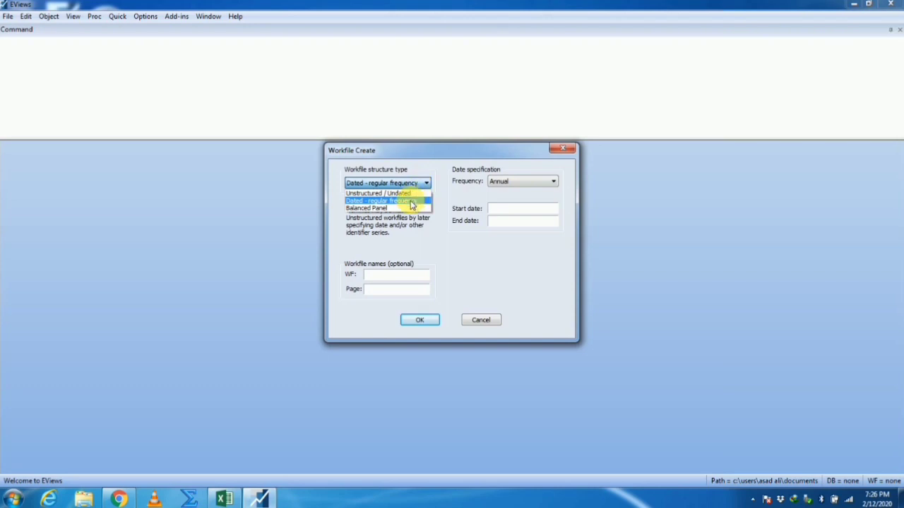
left_click(409, 201)
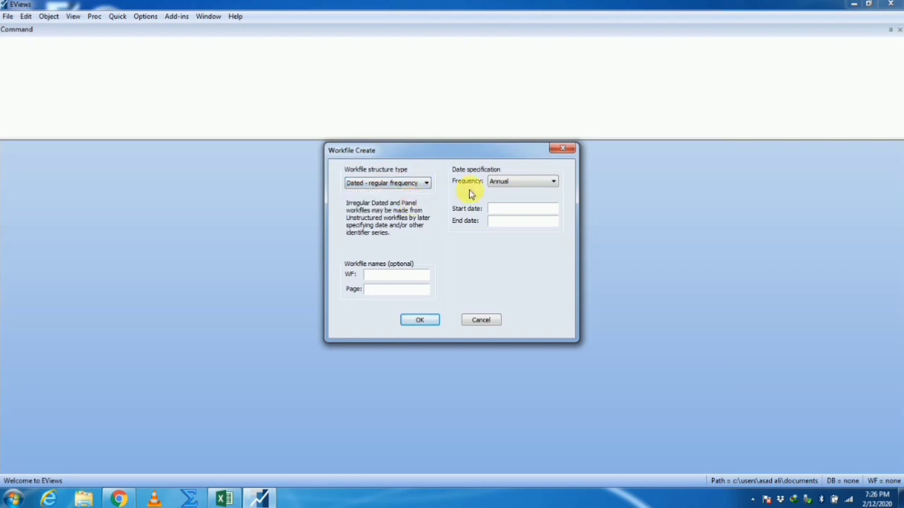
left_click(516, 185)
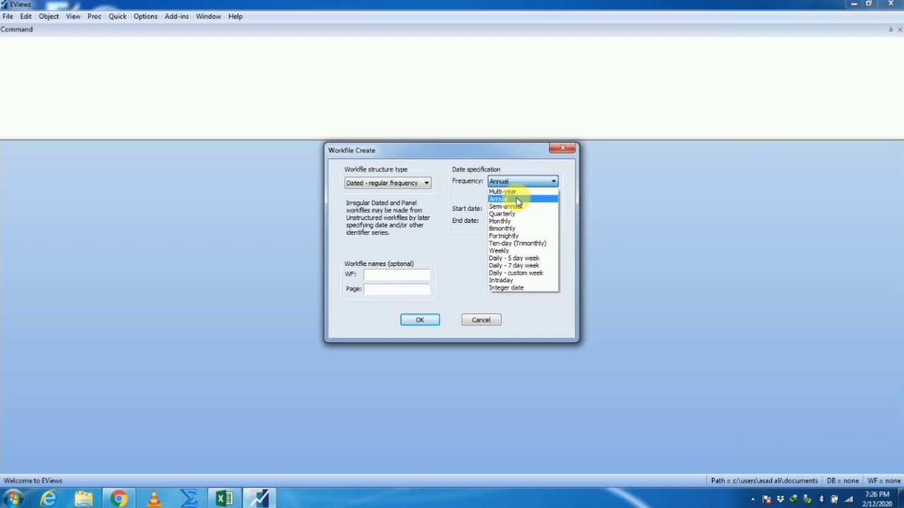
left_click(517, 199)
left_click(519, 210)
type("1990")
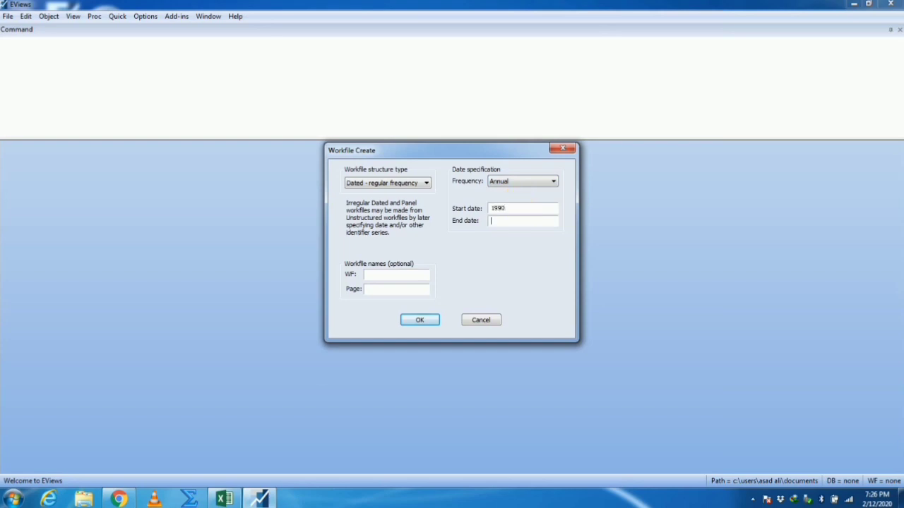
type("2015")
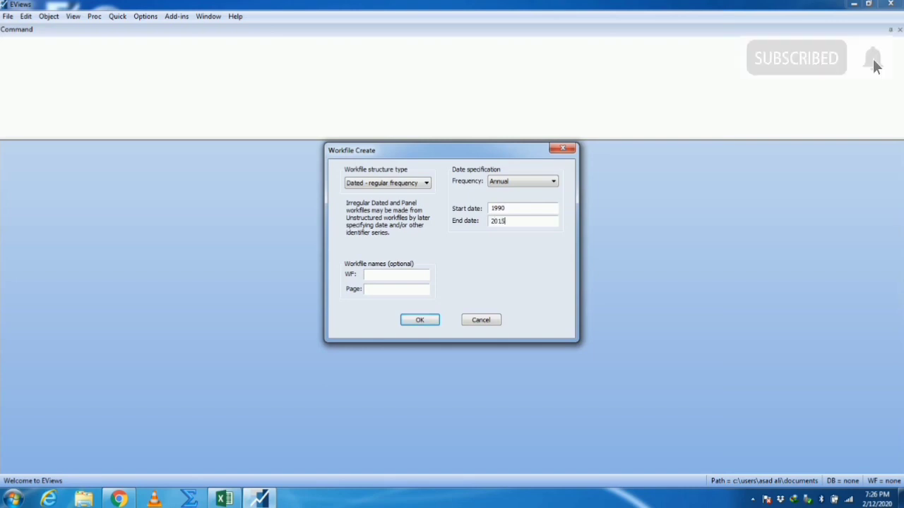
left_click(430, 322)
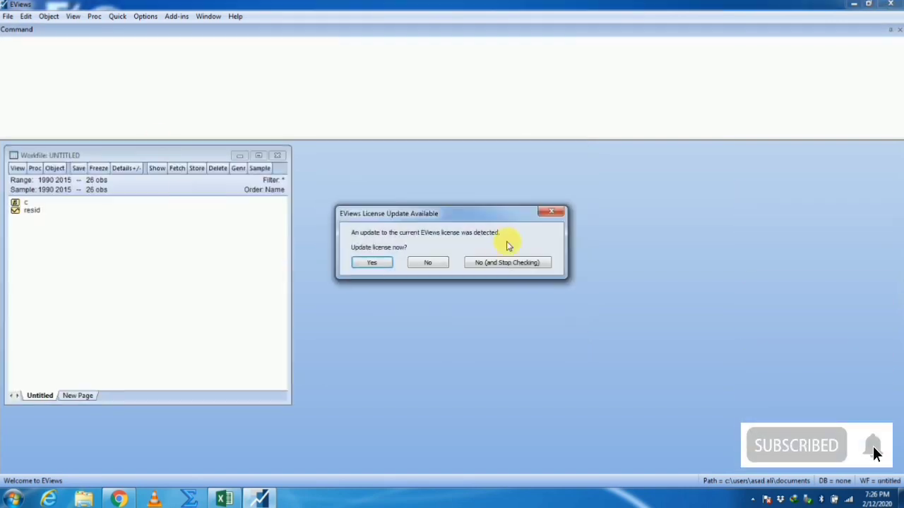
left_click(553, 215)
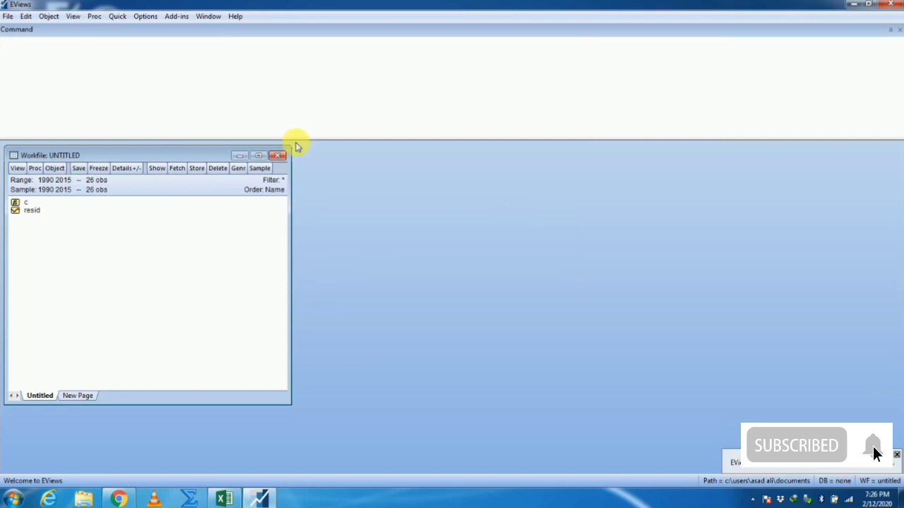
Open an empty group in the workfile for editing series.
left_click(116, 19)
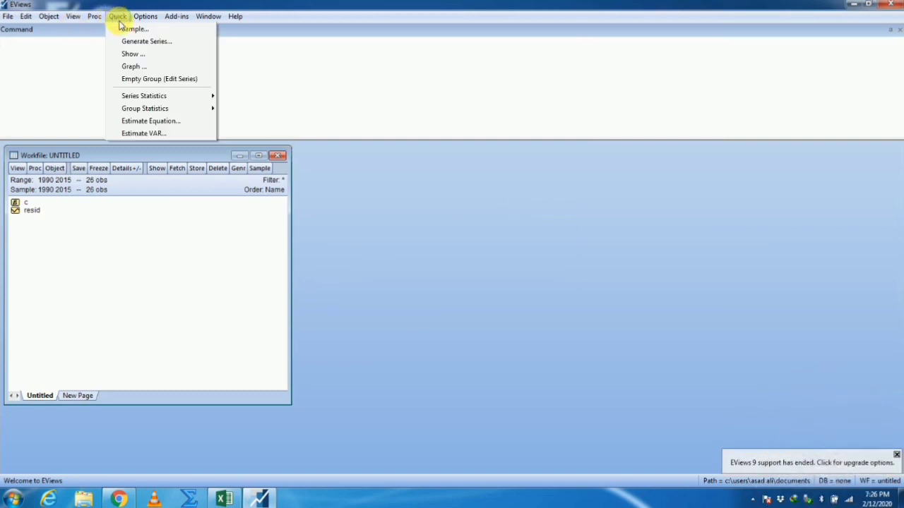
left_click(94, 16)
mouse_move(118, 17)
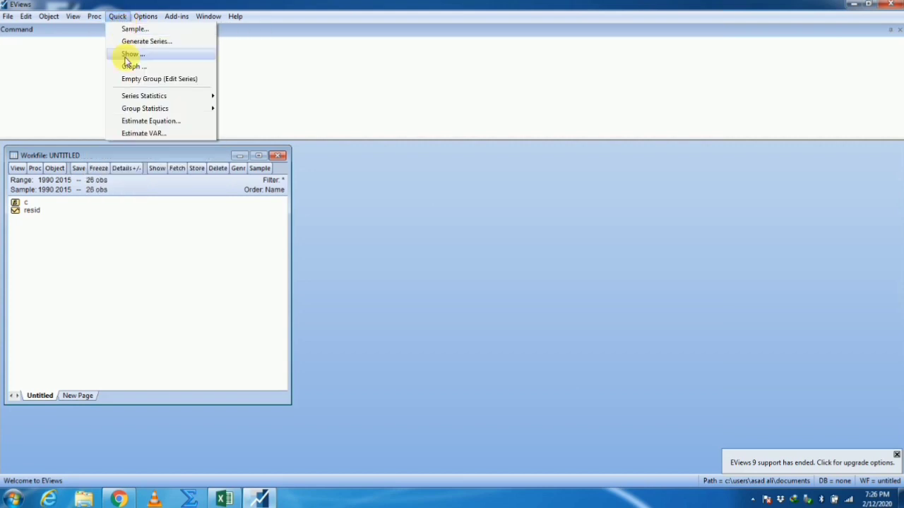
left_click(192, 82)
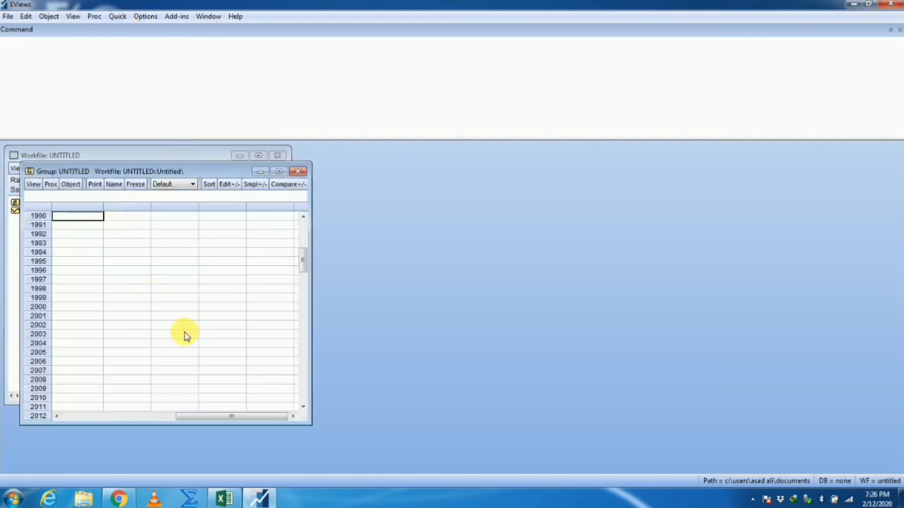
Copy the random values in C3:C28 of the Excel sheet and paste them into the first column of the EViews group.
left_click(222, 499)
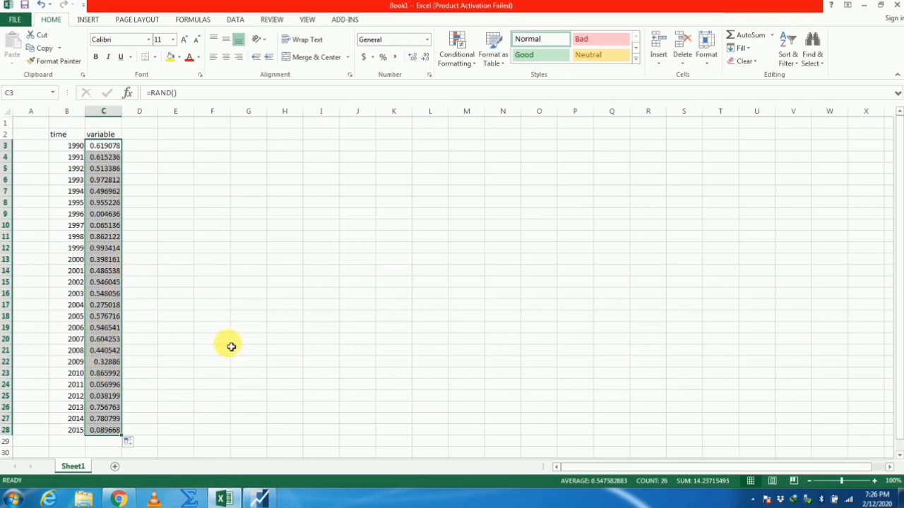
key("ctrl+c")
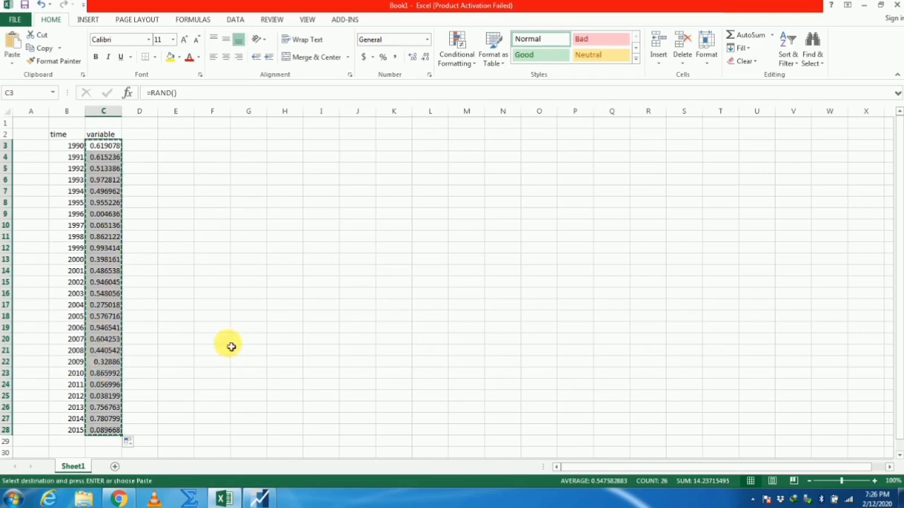
left_click(267, 501)
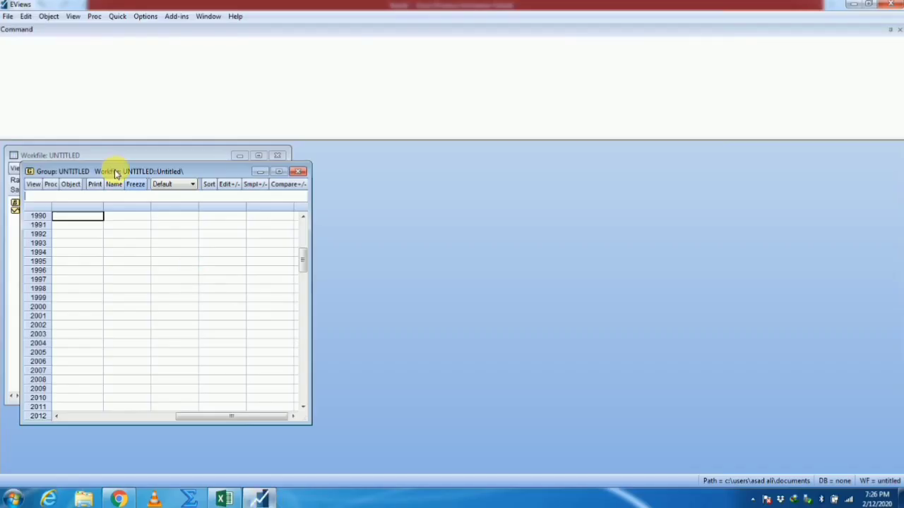
key("ctrl+v")
Rename the pasted series in the first column of the group as Y.
scroll(77, 216, "up", 1)
left_click(88, 216)
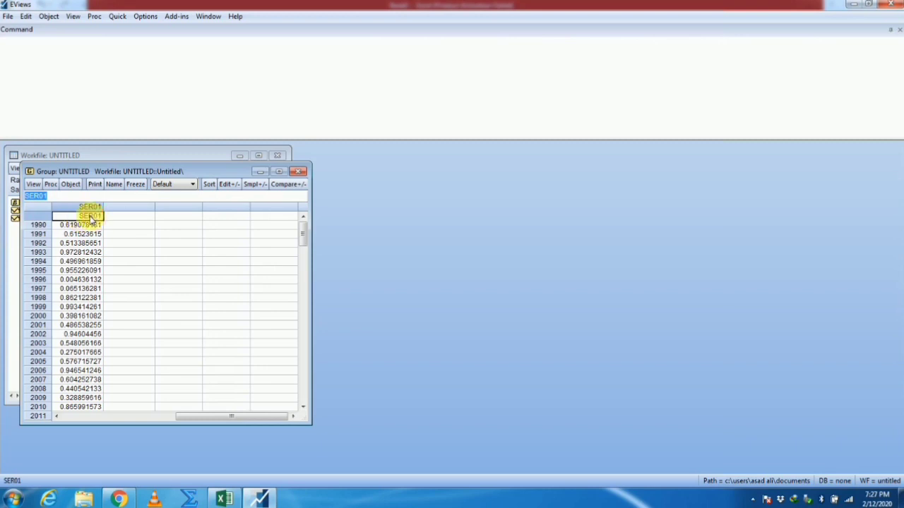
type("Y")
key("Return")
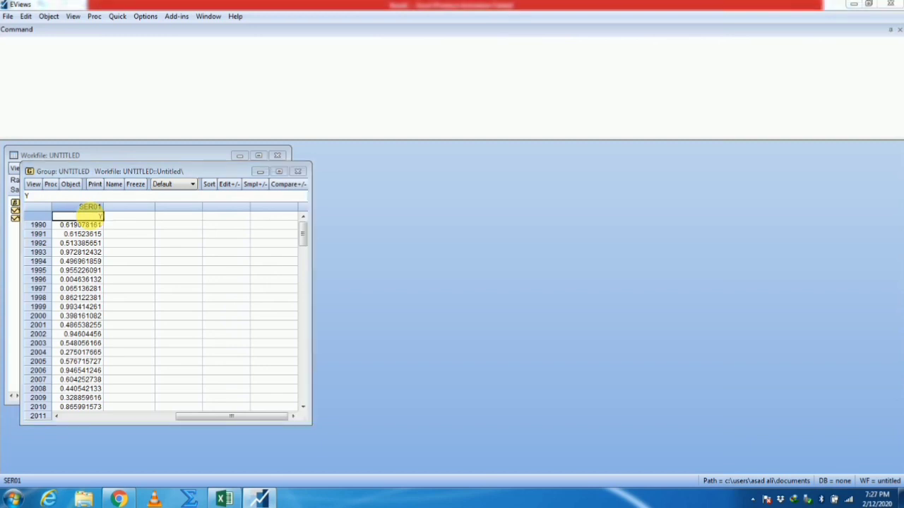
key("Return")
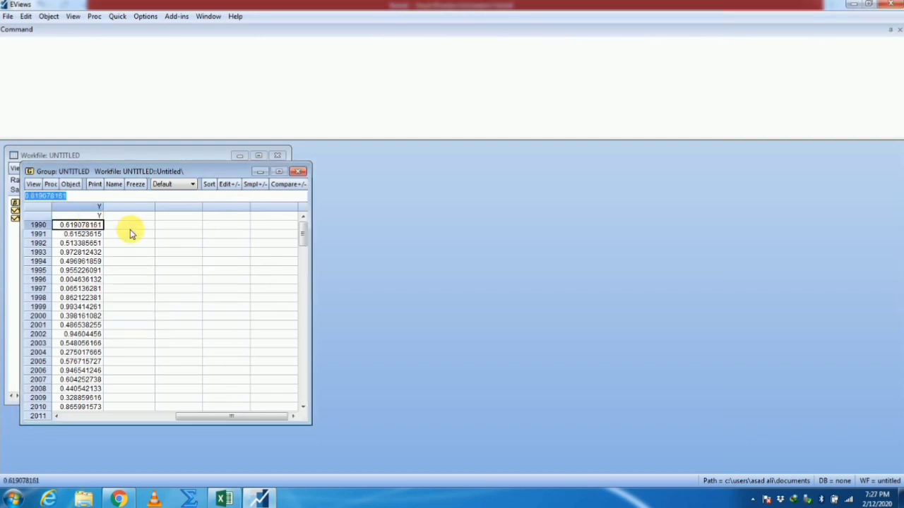
left_click(130, 228)
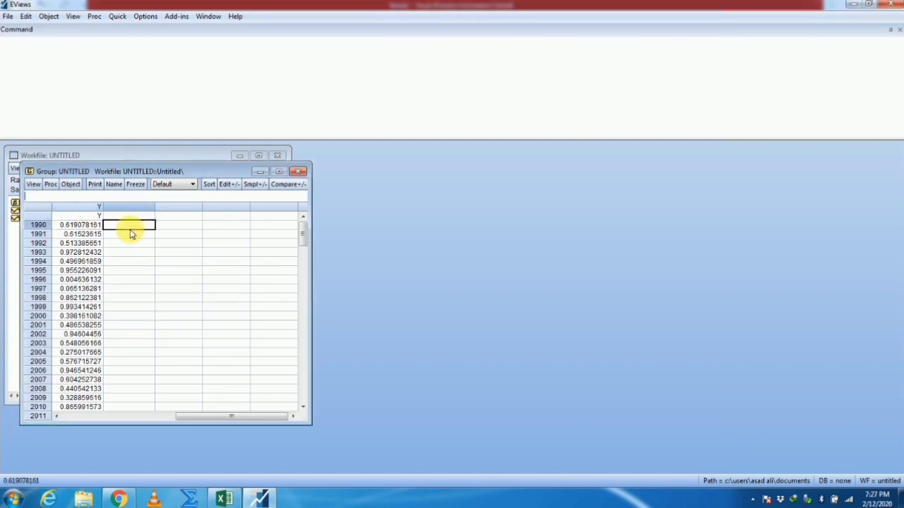
Run an Augmented Dickey-Fuller unit root test on series Y in level with intercept, using automatic Schwarz lag selection with at most 5 lags.
left_click(118, 17)
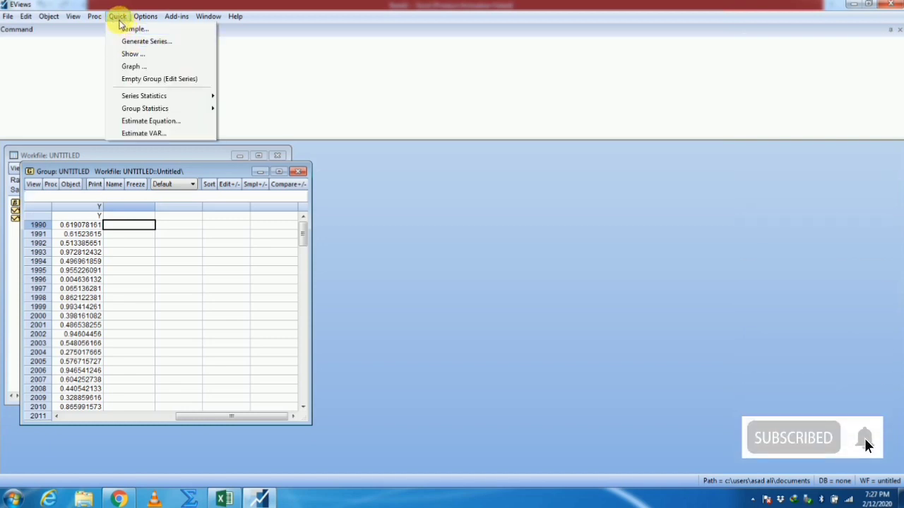
mouse_move(197, 99)
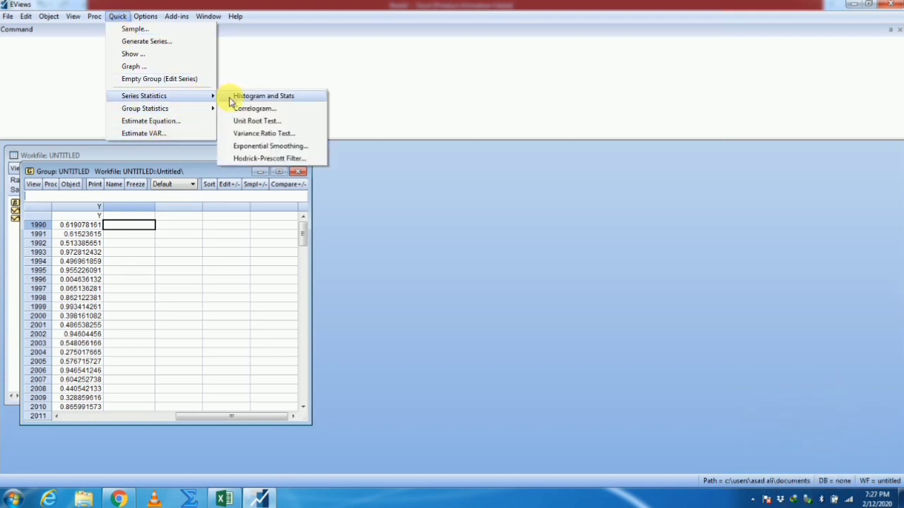
left_click(285, 123)
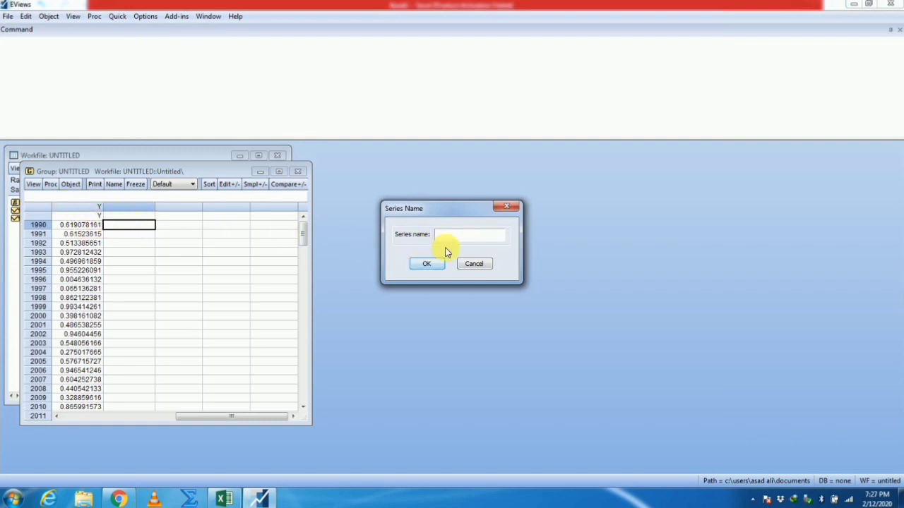
type("Y")
left_click(427, 264)
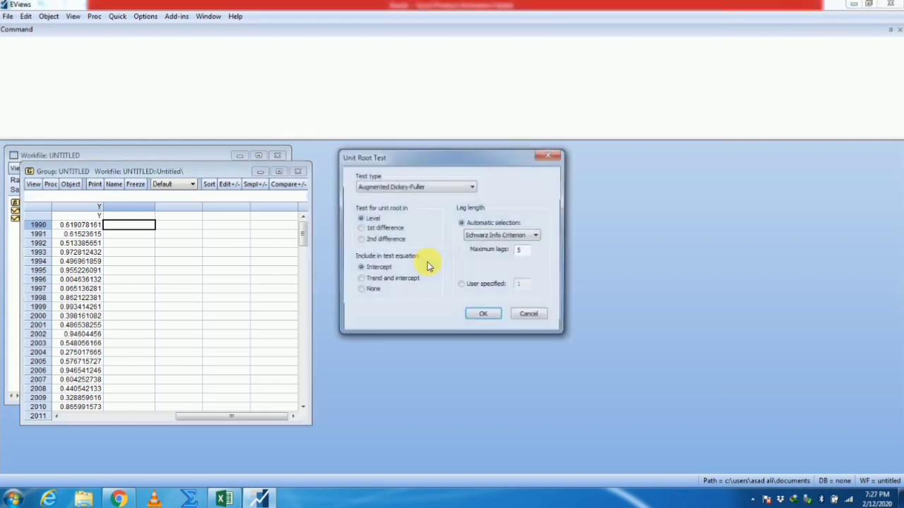
left_click(445, 189)
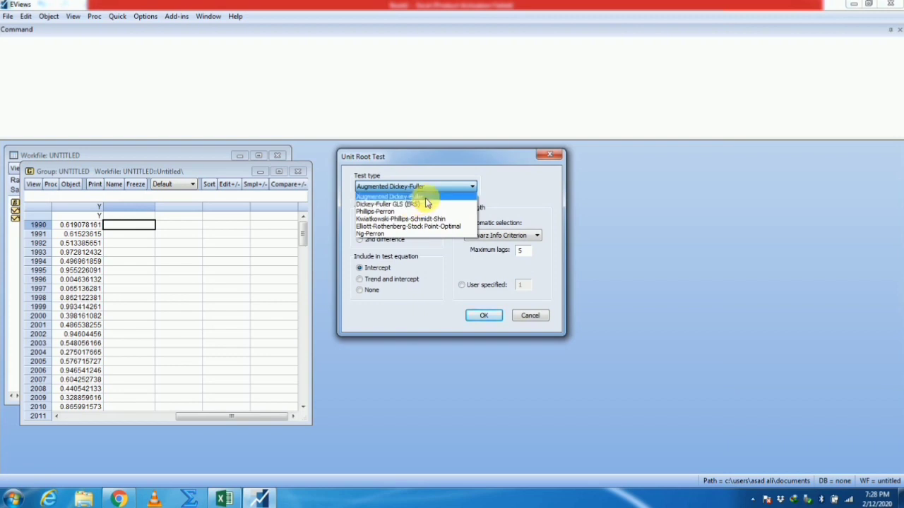
left_click(422, 197)
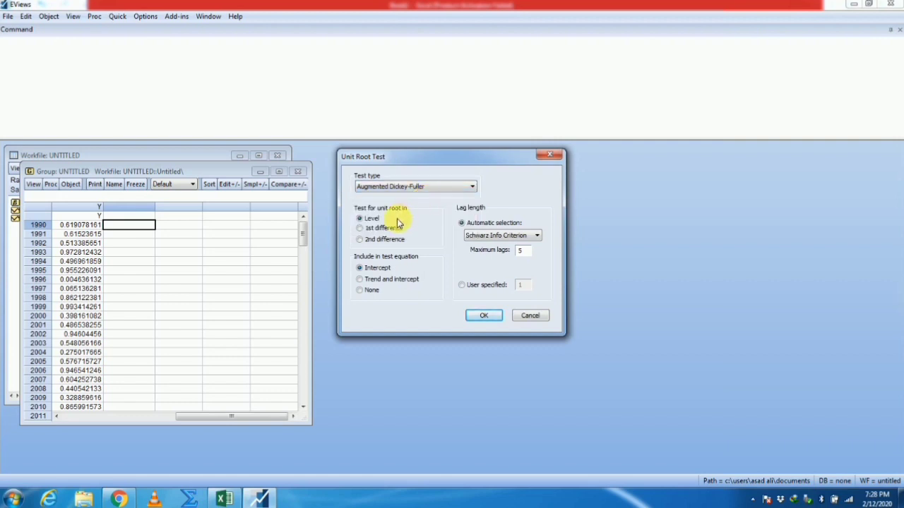
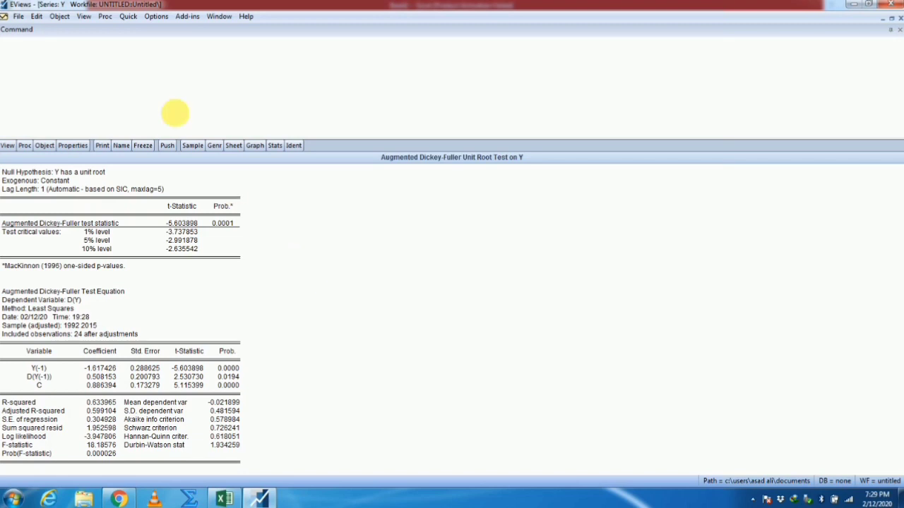
Generate the correlogram of series Y in level with 12 lags.
left_click(124, 18)
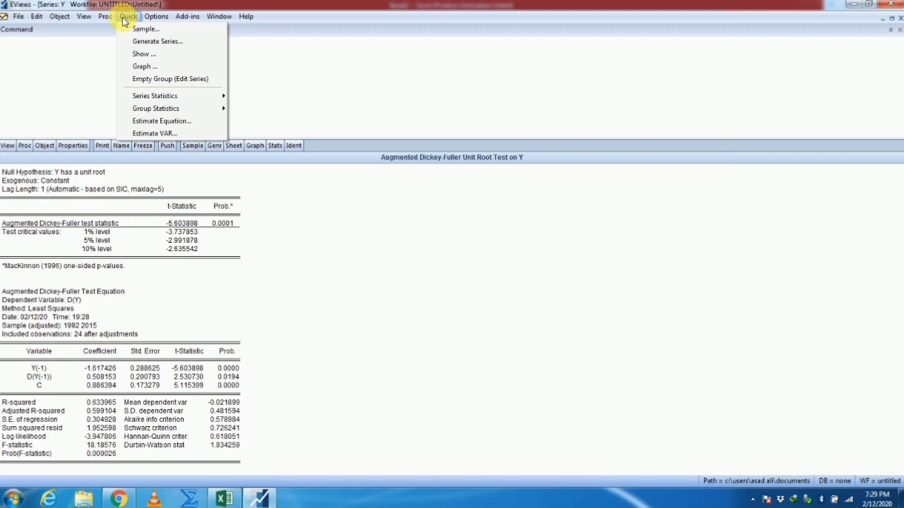
mouse_move(224, 100)
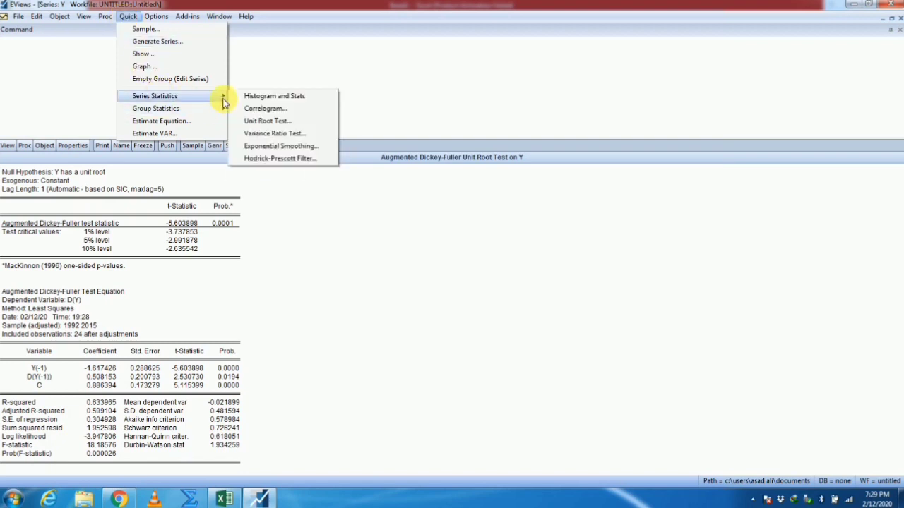
left_click(304, 111)
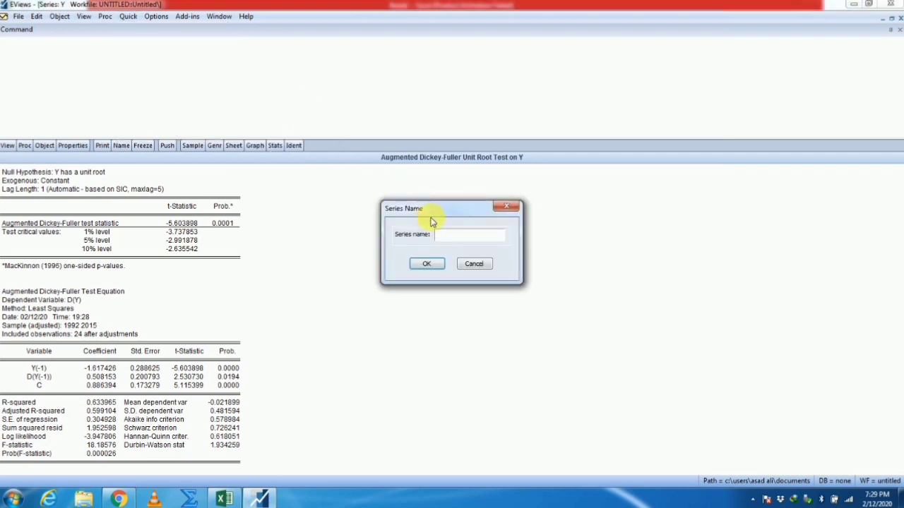
type("y")
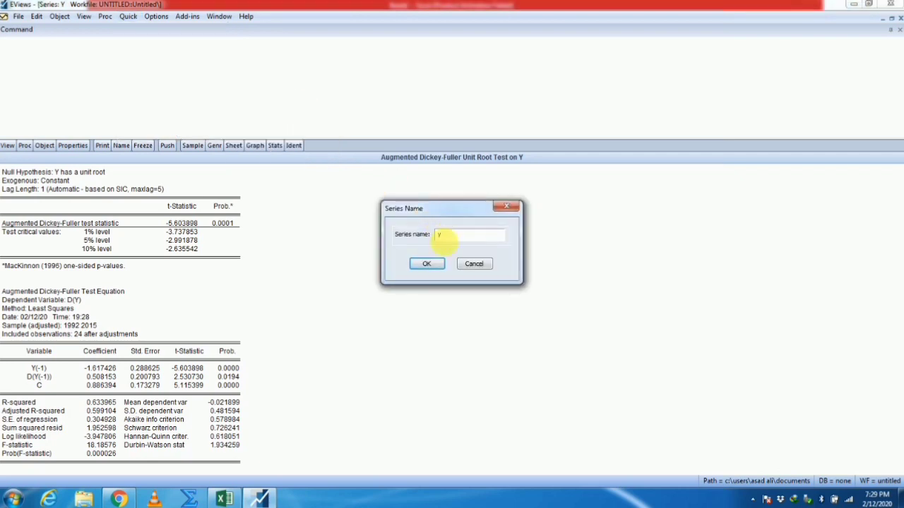
left_click(432, 264)
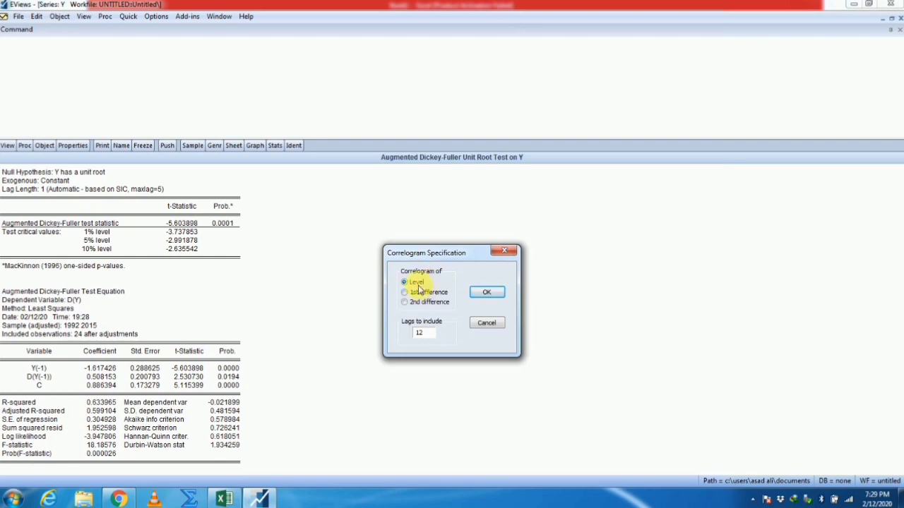
left_click(480, 295)
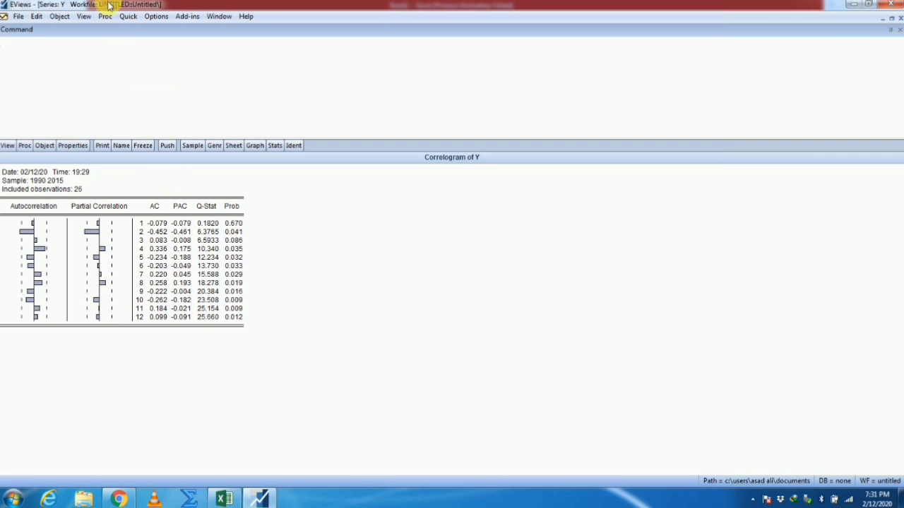
Estimate the equation "y c ar(1) ma(1)" with the LS - Least Squares (NLS and ARMA) method over the sample 1990 2015.
left_click(126, 17)
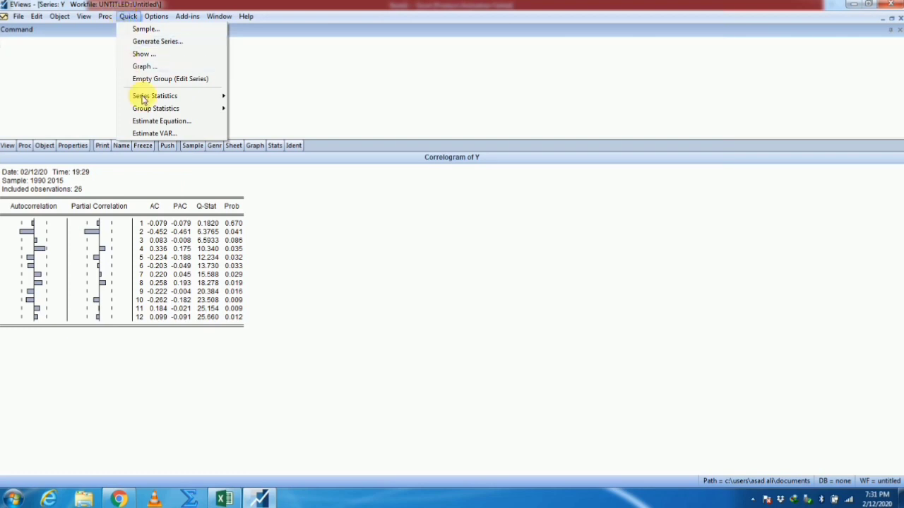
left_click(174, 121)
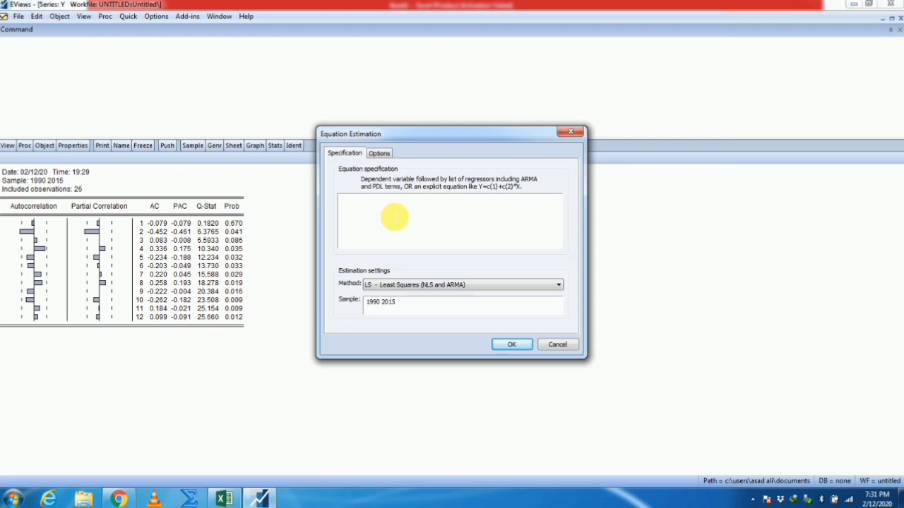
type("y")
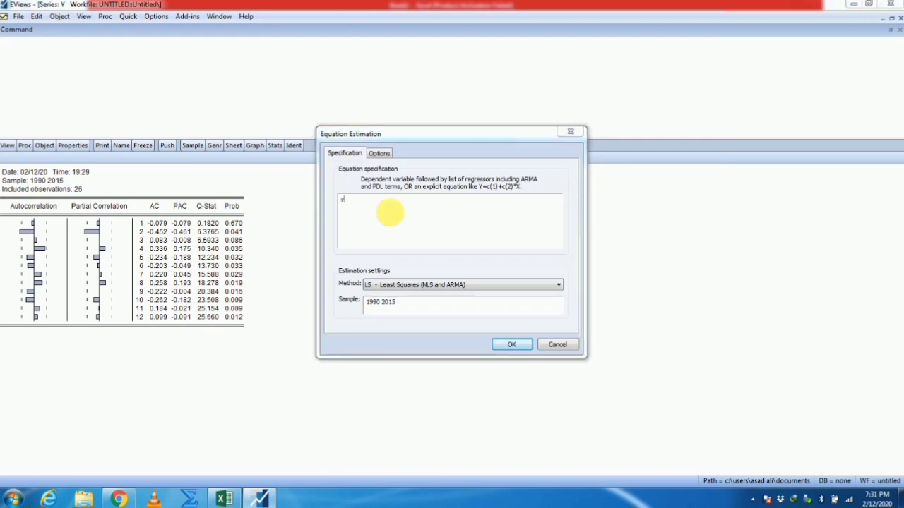
left_click(435, 219)
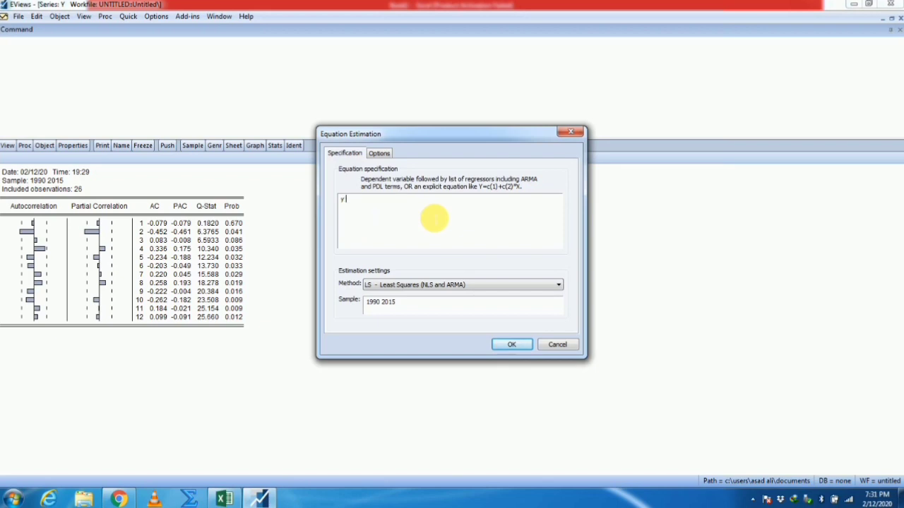
type("c")
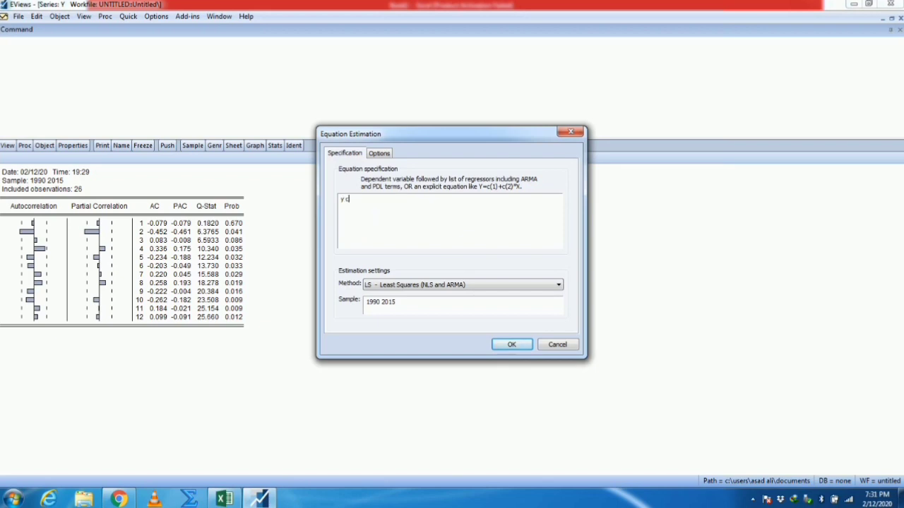
type(" ar(1) ma(1) ma")
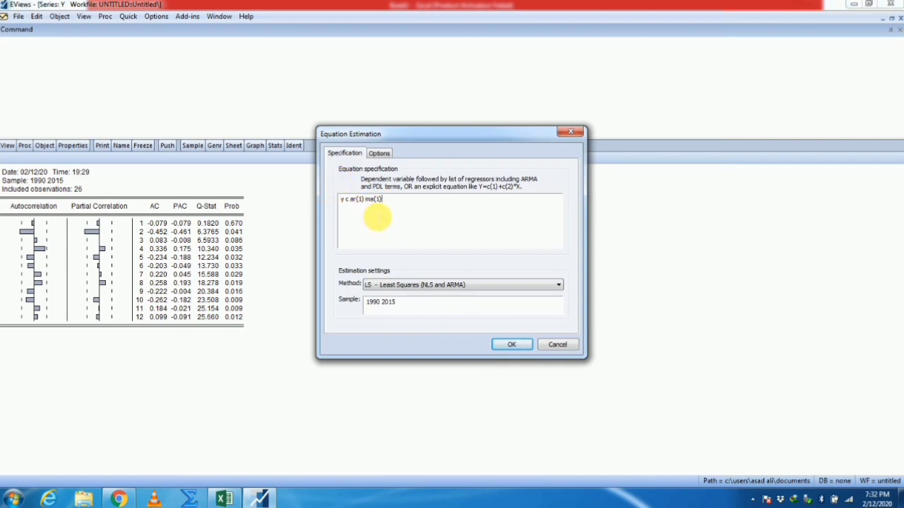
left_click(520, 345)
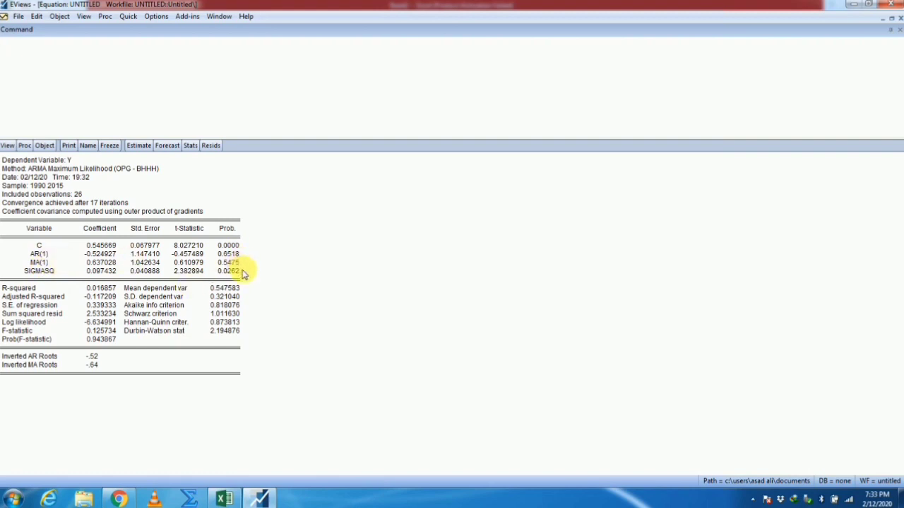
Check the source data in the Excel sheet and examine the Akaike and Schwarz criteria in the EViews estimation output.
left_click(223, 499)
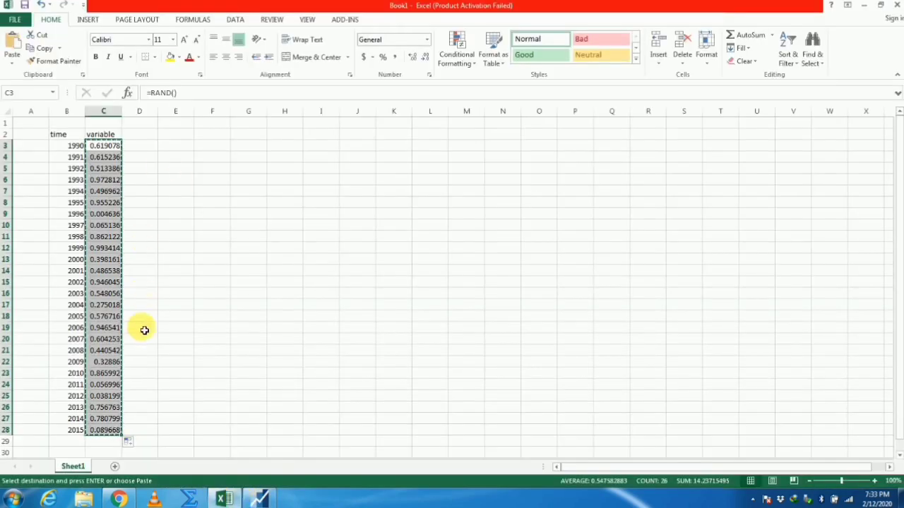
left_click(263, 499)
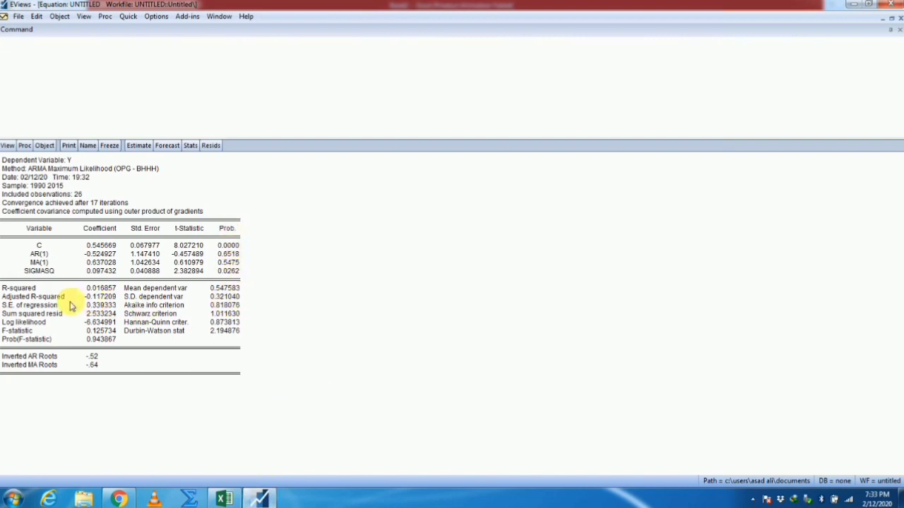
left_click(215, 307)
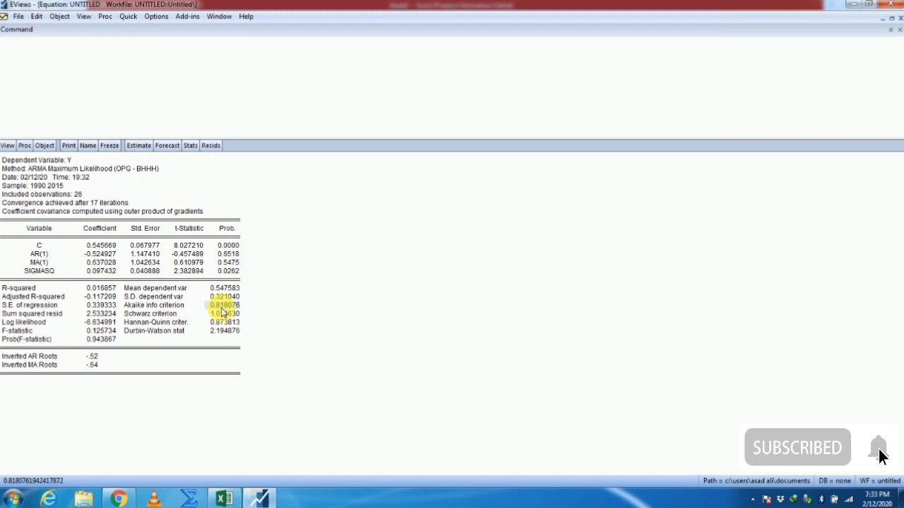
left_click(226, 315)
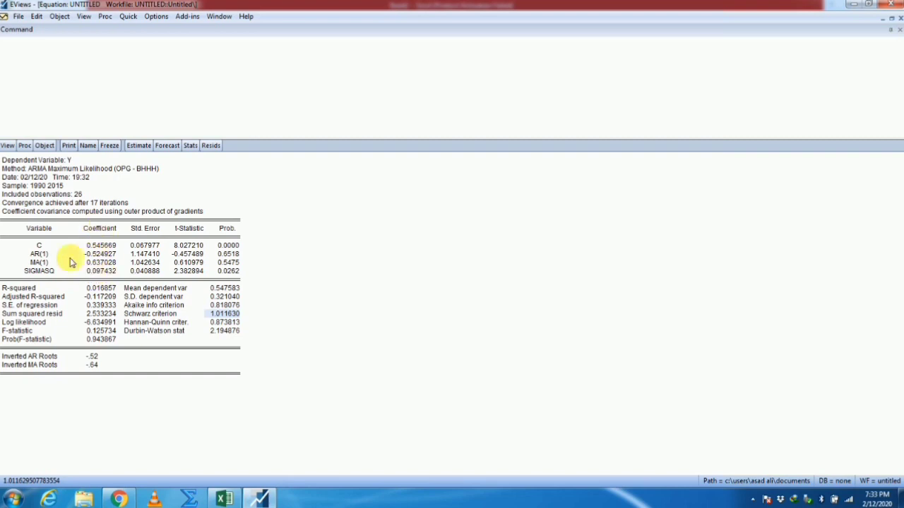
Look through the views available for the estimated ARMA equation, including its coefficient diagnostics.
left_click(8, 145)
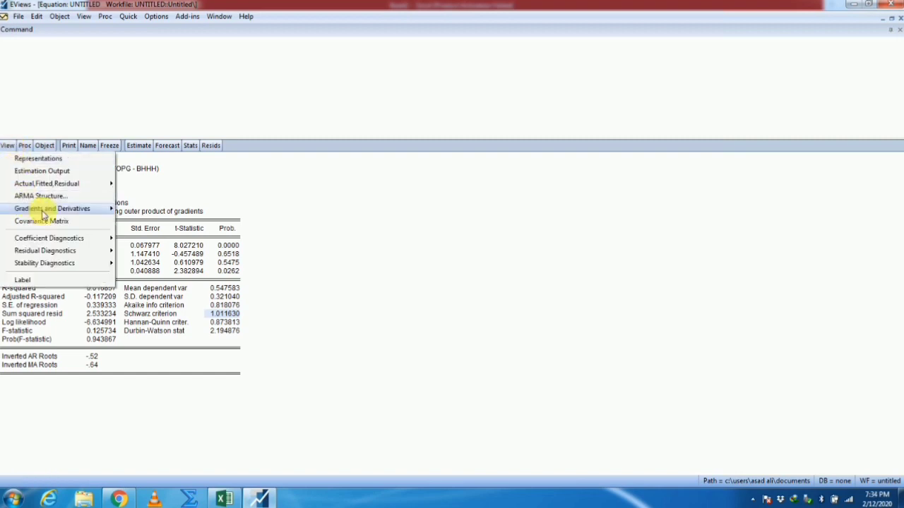
mouse_move(85, 191)
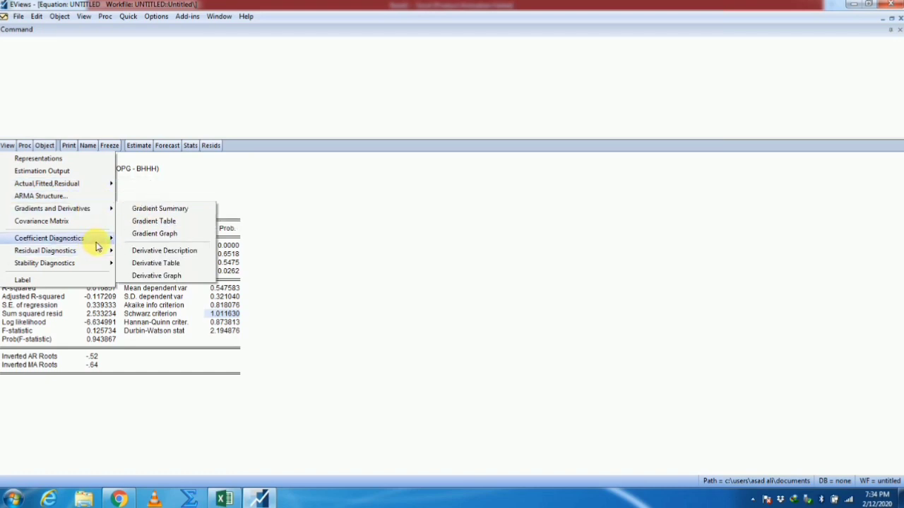
mouse_move(94, 242)
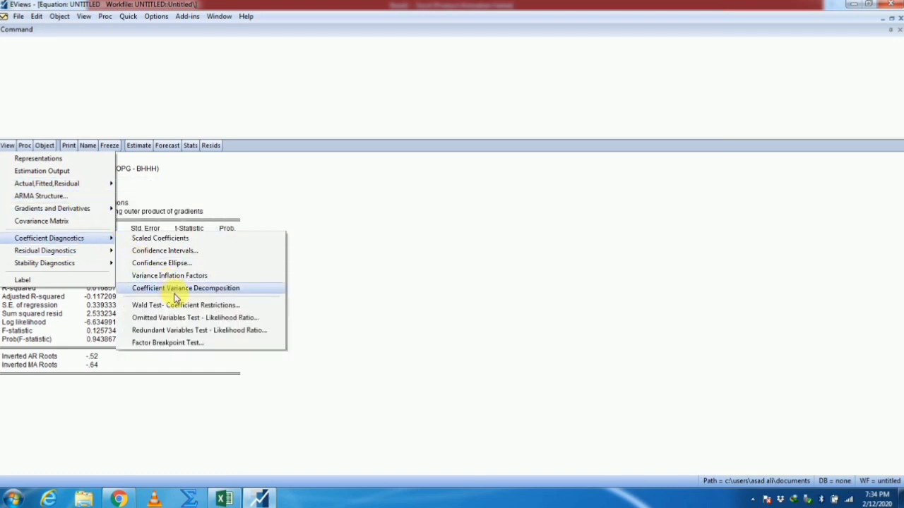